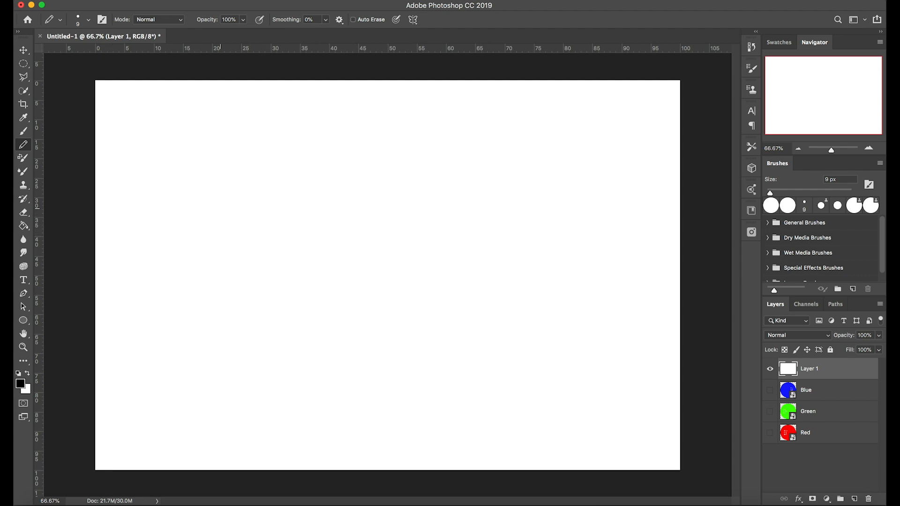
- Handwrite the equation "R+G=Y" in black with the 9 px Pencil tool on Layer 1, in the canvas's upper-left area
mouse_move(165, 213)
mouse_down()
mouse_move(172, 240)
mouse_move(173, 230)
mouse_move(193, 239)
mouse_up()
mouse_move(199, 203)
mouse_down()
mouse_move(189, 221)
mouse_move(204, 227)
mouse_up()
mouse_move(215, 176)
mouse_down()
mouse_move(226, 201)
mouse_move(244, 205)
mouse_up()
mouse_move(261, 164)
mouse_down()
mouse_move(253, 174)
mouse_move(261, 181)
mouse_up()
drag(285, 132, 305, 137)
mouse_move(310, 163)
mouse_down()
mouse_move(302, 123)
mouse_move(294, 163)
mouse_up()
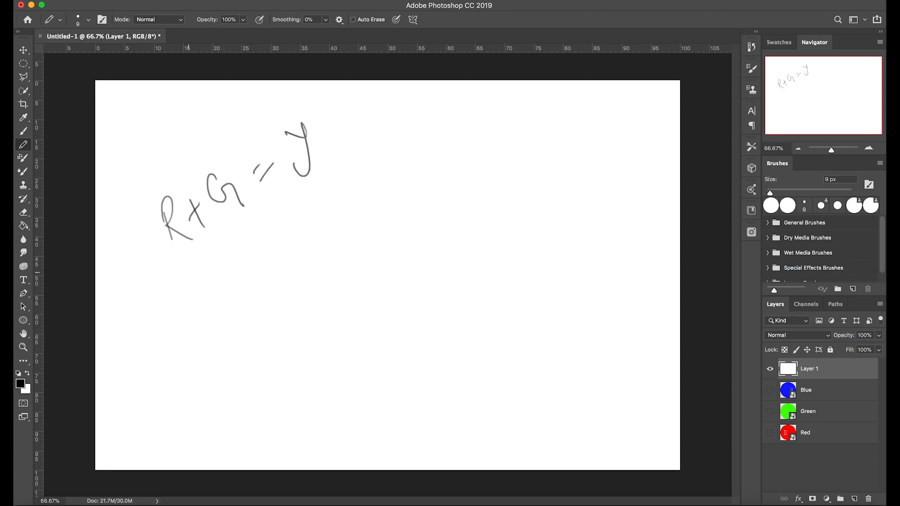
- Handwrite the equation "R+B=M" directly beneath the "R+G=Y" line
mouse_move(188, 260)
mouse_down()
mouse_move(197, 287)
mouse_move(224, 291)
mouse_up()
drag(237, 257, 229, 270)
mouse_move(228, 255)
mouse_down()
mouse_move(241, 281)
mouse_move(256, 260)
mouse_up()
drag(299, 215, 302, 223)
mouse_move(305, 220)
mouse_down()
mouse_move(309, 231)
mouse_move(325, 190)
mouse_move(355, 212)
mouse_up()
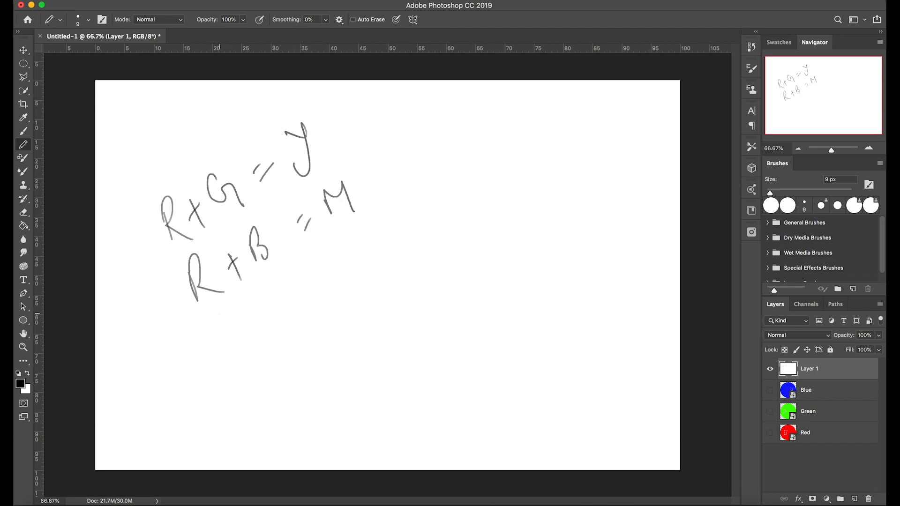
- Handwrite the equation "G+B=C" beneath the "R+B=M" line
mouse_move(219, 313)
mouse_down()
mouse_move(231, 338)
mouse_move(248, 340)
mouse_move(273, 303)
mouse_up()
mouse_move(266, 298)
mouse_down()
mouse_move(277, 318)
mouse_move(283, 287)
mouse_move(289, 302)
mouse_up()
drag(335, 258, 329, 267)
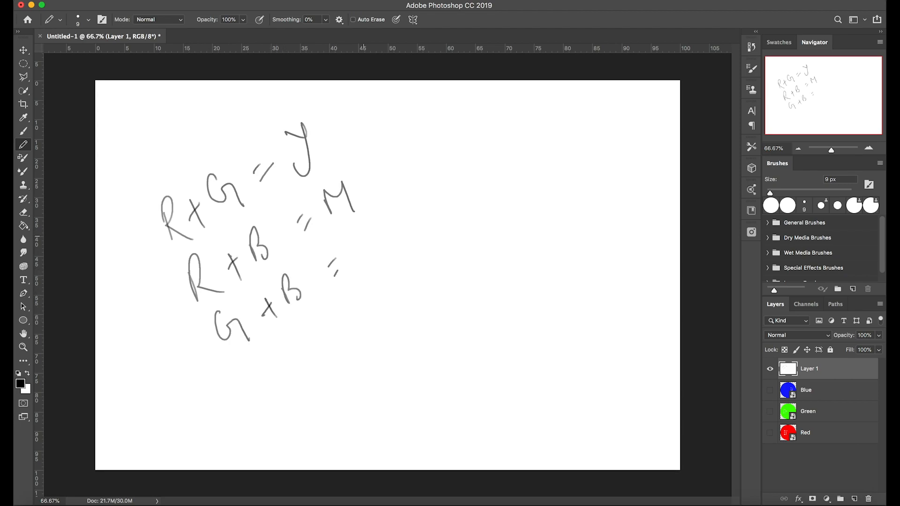
drag(364, 236, 379, 246)
- Handwrite the equation "R+G+B=W" as the fourth line beneath "G+B=C"
mouse_move(215, 380)
mouse_down()
mouse_move(221, 414)
mouse_move(222, 390)
mouse_move(256, 390)
mouse_up()
drag(257, 373, 247, 391)
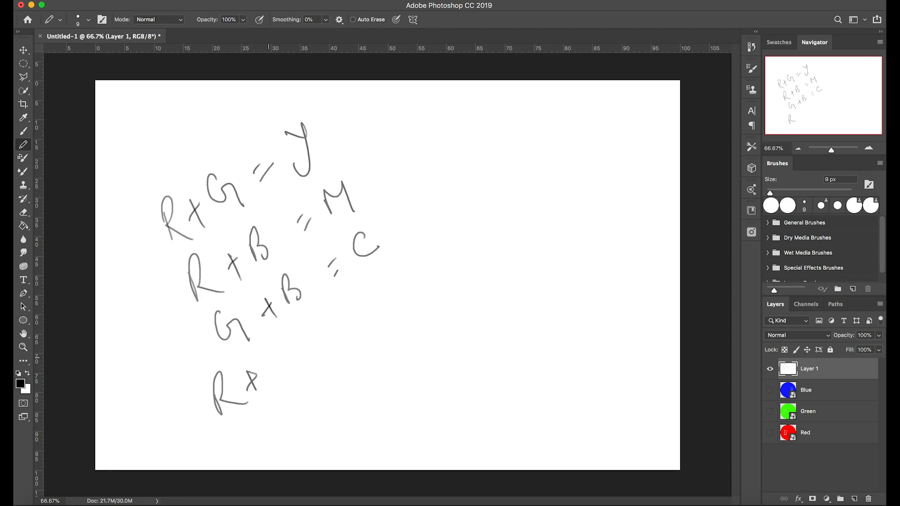
mouse_move(279, 348)
mouse_down()
mouse_move(281, 367)
mouse_move(297, 372)
mouse_up()
mouse_move(311, 334)
mouse_down()
mouse_move(304, 352)
mouse_move(323, 334)
mouse_up()
drag(320, 311, 326, 331)
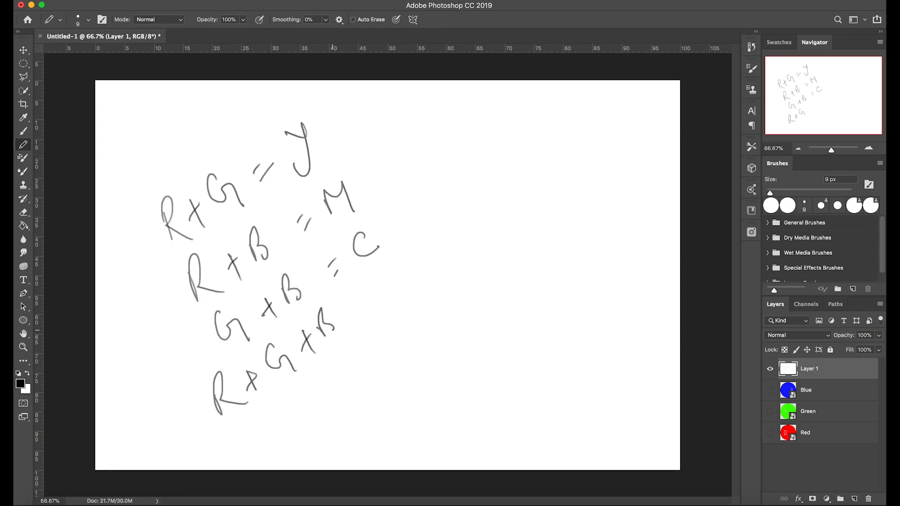
drag(361, 299, 354, 311)
drag(368, 305, 362, 317)
drag(383, 278, 405, 264)
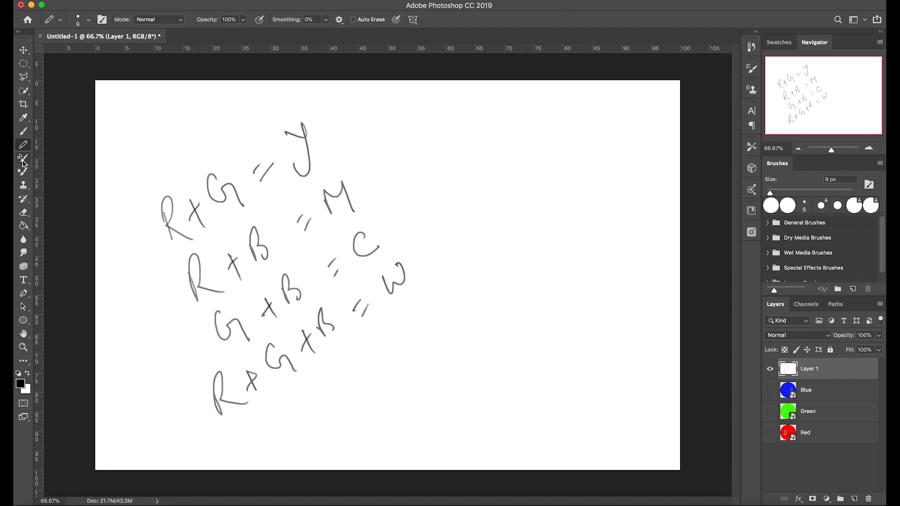
- Paint a wavy vertical red (ff0000) stroke with the 175 px Brush tool on the blank area beside the equations
click(24, 131)
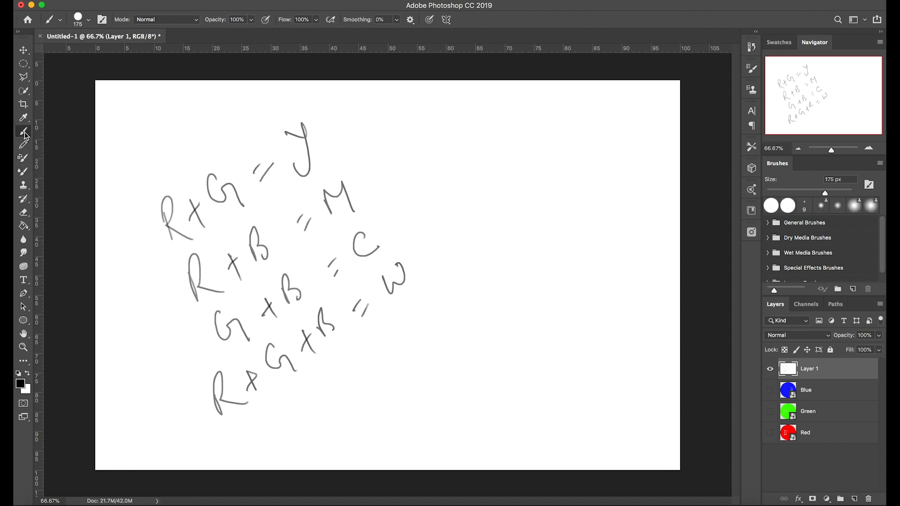
click(20, 384)
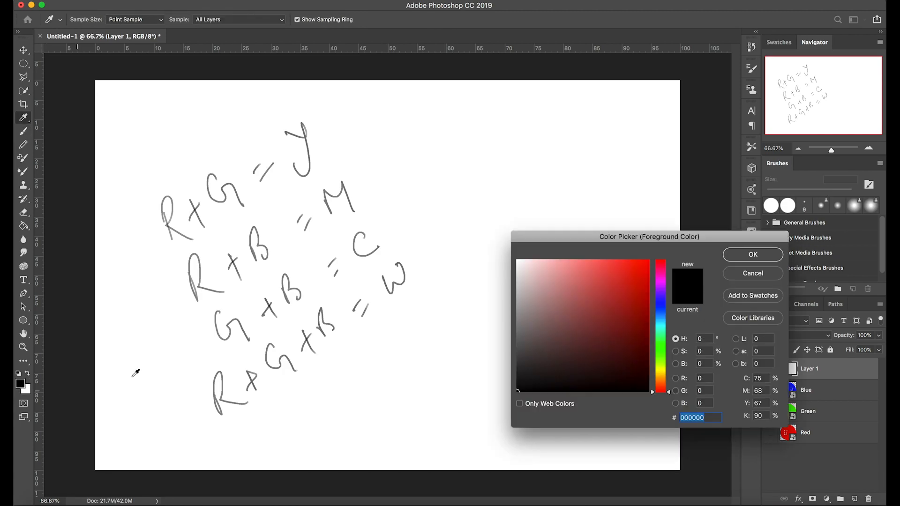
text(ff0000)
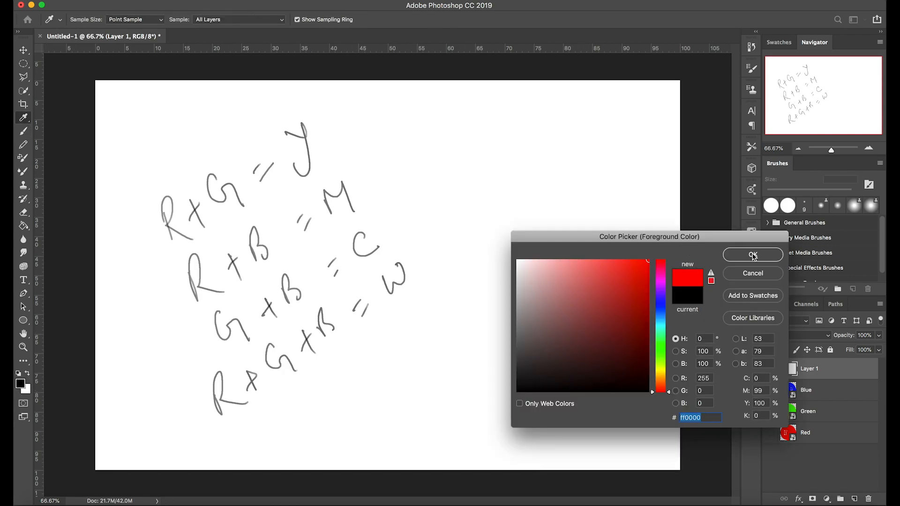
click(753, 254)
mouse_move(509, 150)
mouse_down()
mouse_move(534, 184)
mouse_move(545, 296)
mouse_up()
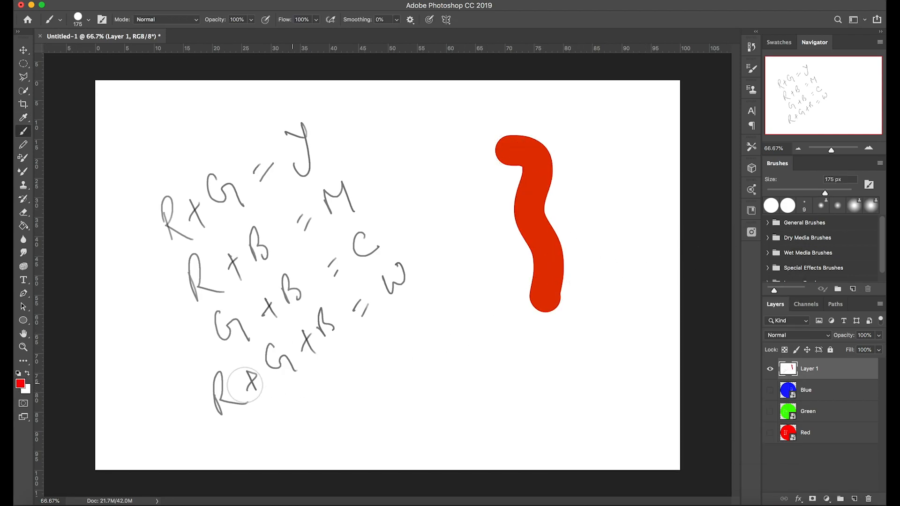
- Set the foreground color to blue (0006ff) and paint strokes across and over the upper part of the red stroke
click(20, 384)
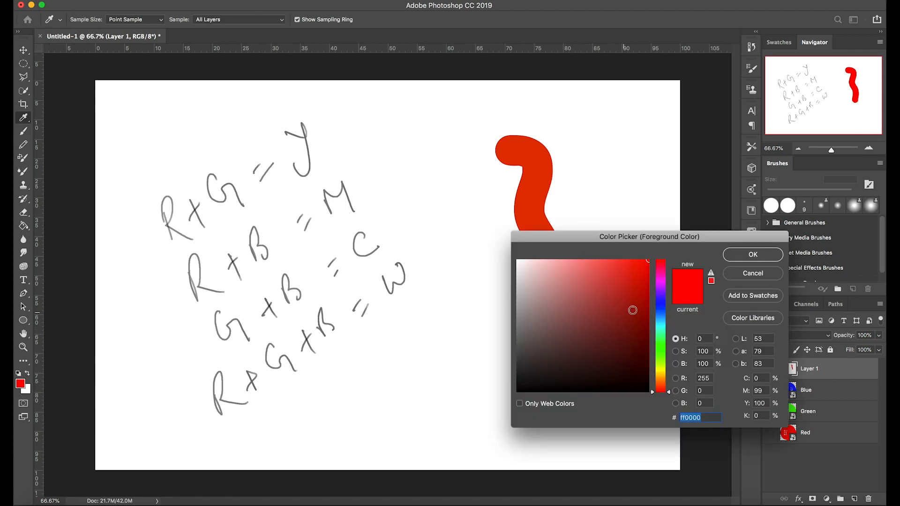
drag(666, 310, 665, 304)
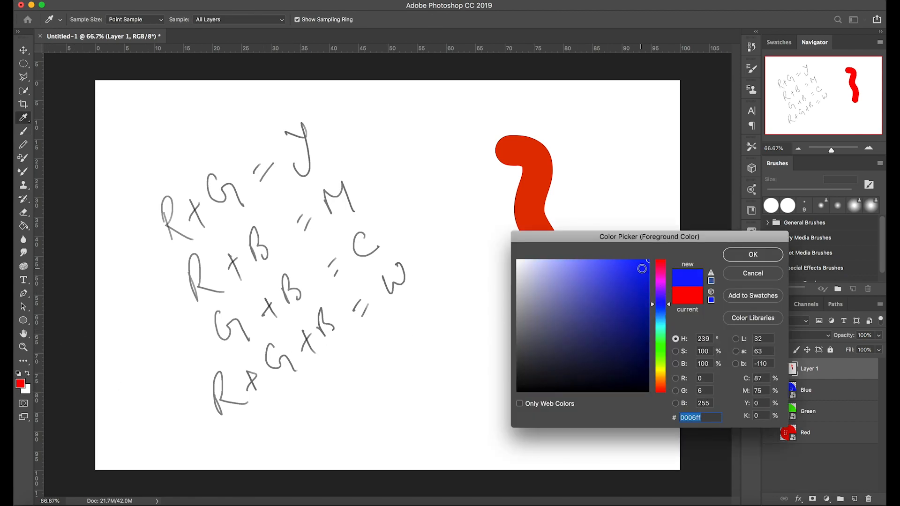
click(745, 255)
drag(478, 197, 630, 231)
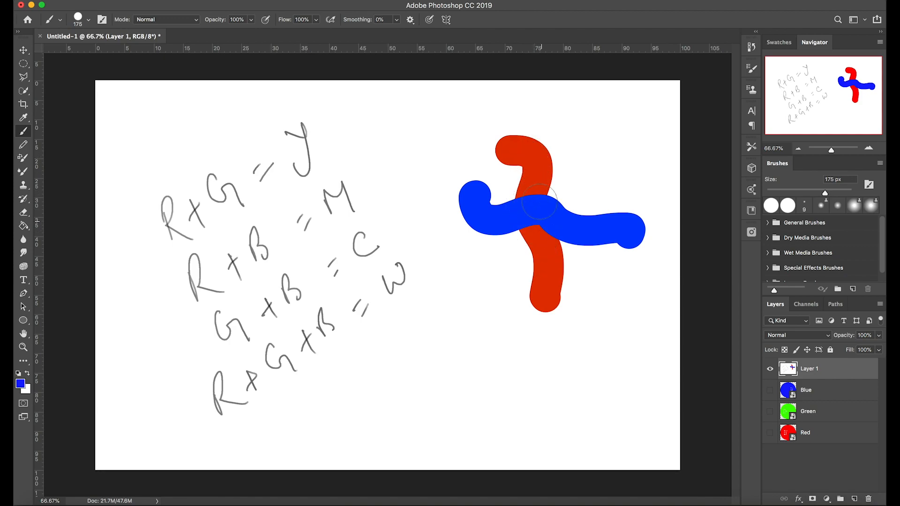
mouse_move(547, 150)
mouse_down()
mouse_move(535, 167)
mouse_move(566, 204)
mouse_move(562, 237)
mouse_up()
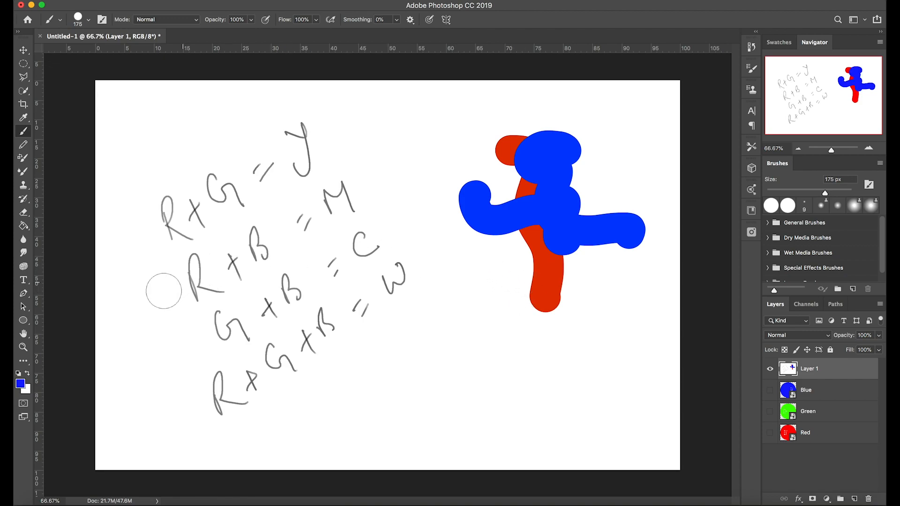
- Set the foreground color to green (00ff06) and brush over the lower part of the red and blue strokes
click(20, 386)
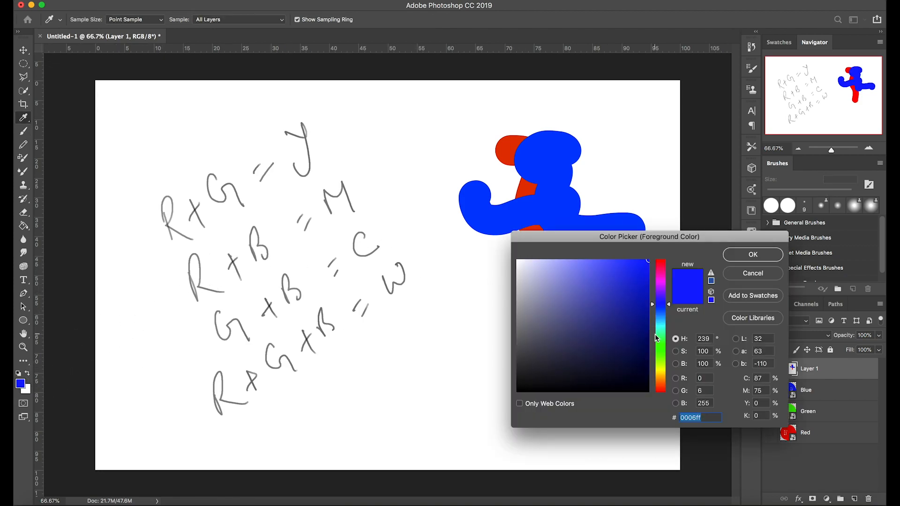
click(661, 347)
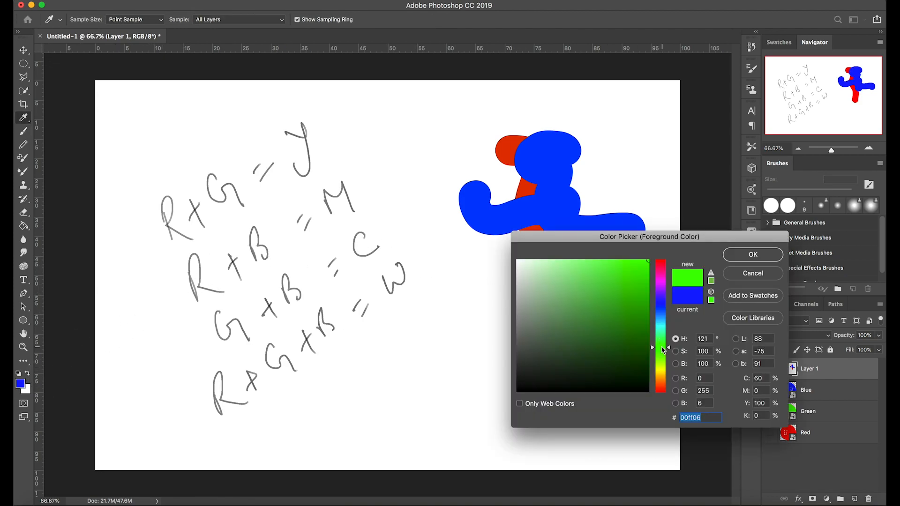
click(750, 257)
key(b)
click(545, 259)
drag(591, 192, 563, 317)
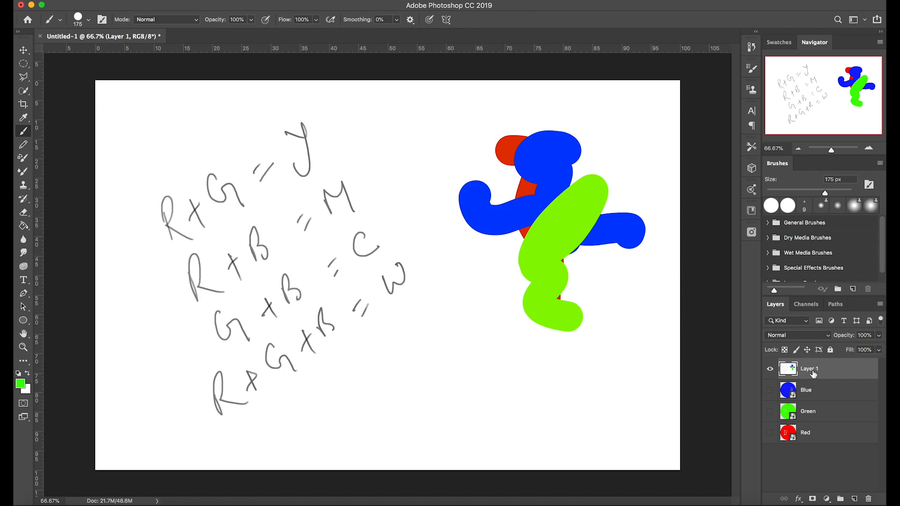
- Delete Layer 1 and make the Red, Green and Blue circle layers visible
drag(818, 372, 868, 498)
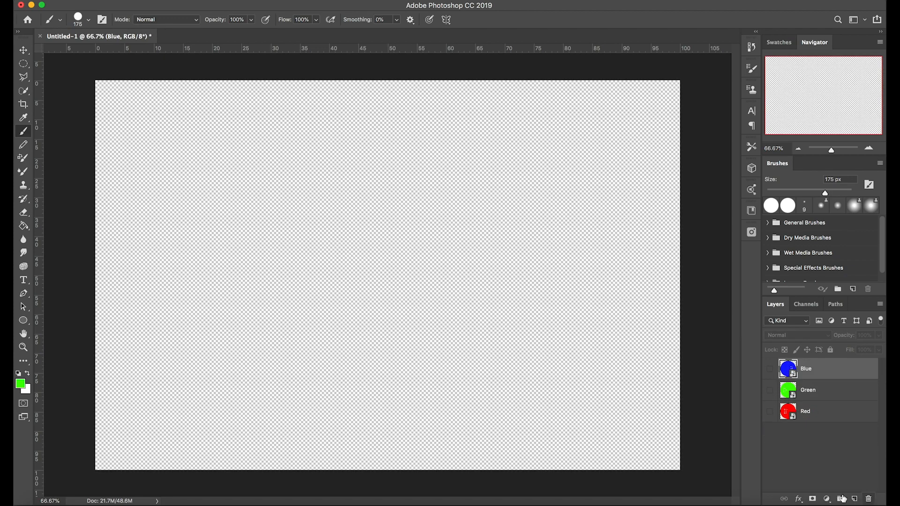
click(769, 411)
click(770, 390)
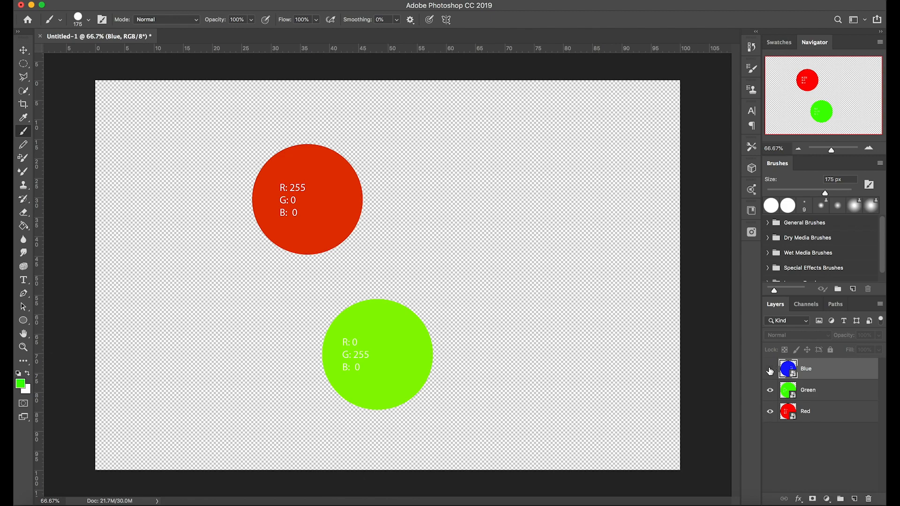
click(770, 369)
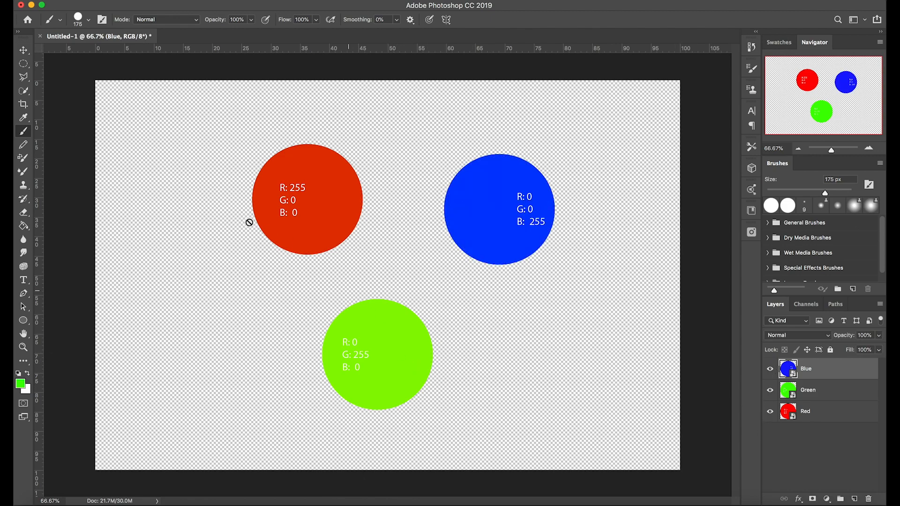
- Move the blue and green circles so they overlap the red circle and each other
click(24, 55)
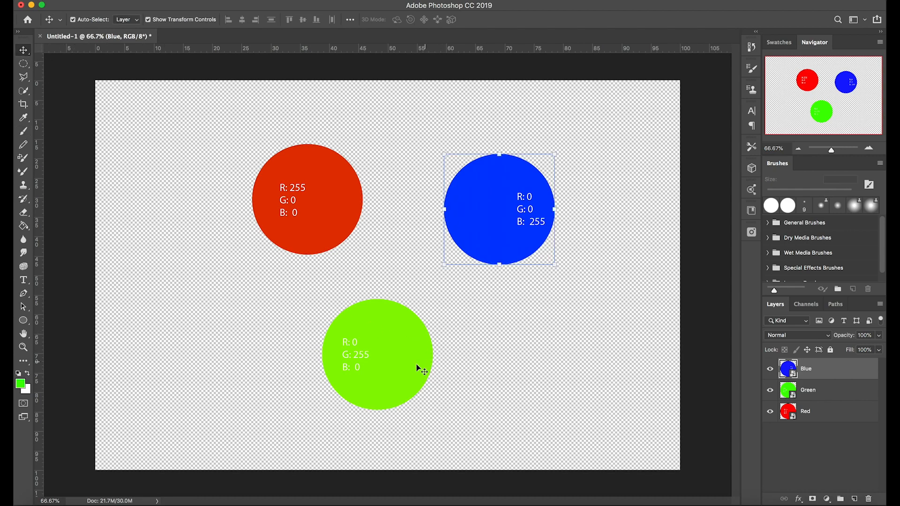
drag(484, 243, 355, 232)
drag(395, 380, 355, 291)
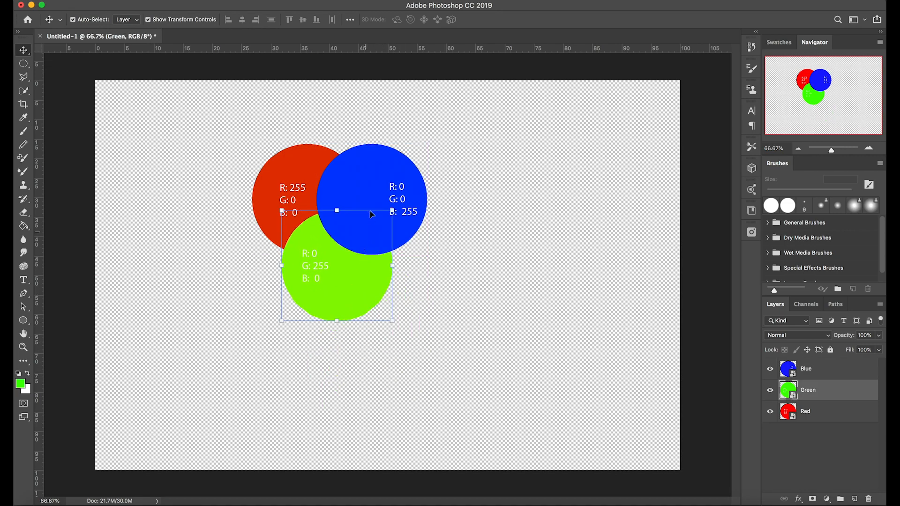
- Separate the three circles into a triangle, with red and blue level with each other and green centered below them
drag(370, 190, 413, 181)
drag(370, 263, 403, 319)
click(331, 220)
drag(331, 220, 309, 232)
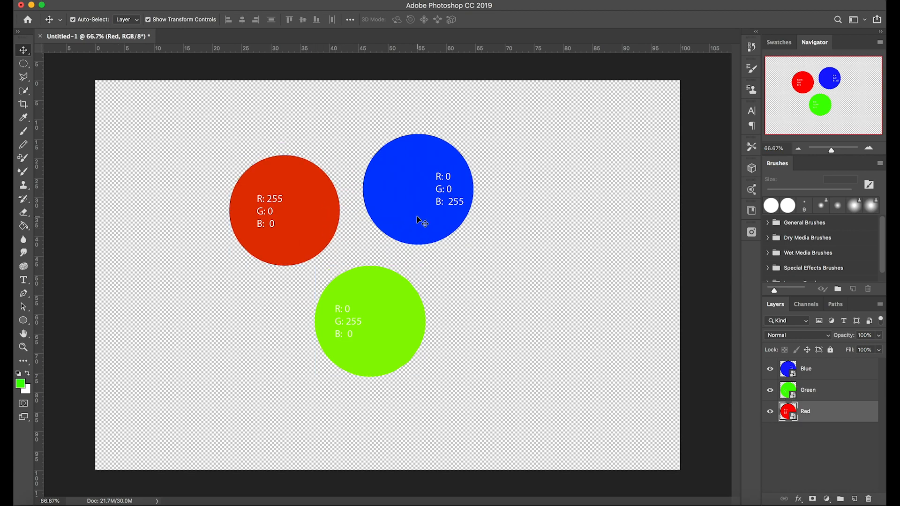
drag(419, 221, 445, 241)
drag(393, 324, 393, 305)
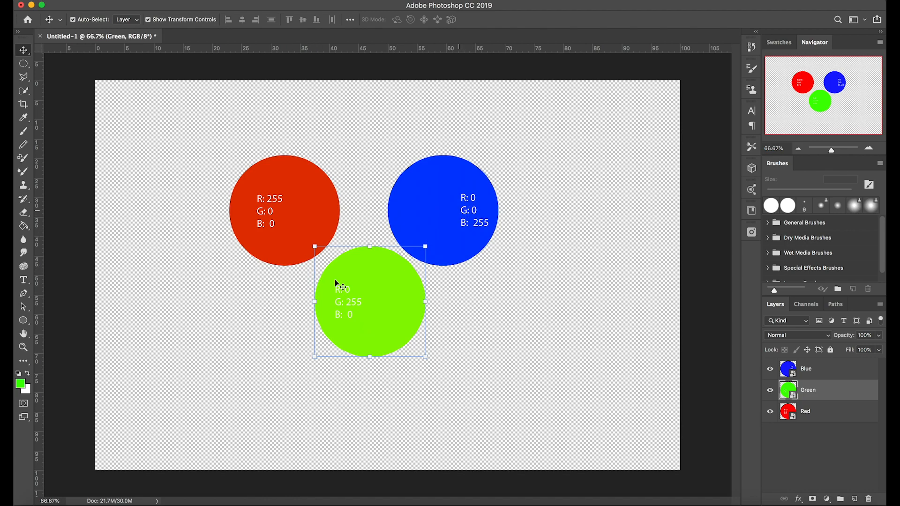
- Inspect the green foreground color's RGB values in the Color Picker and close it without applying a change
click(20, 382)
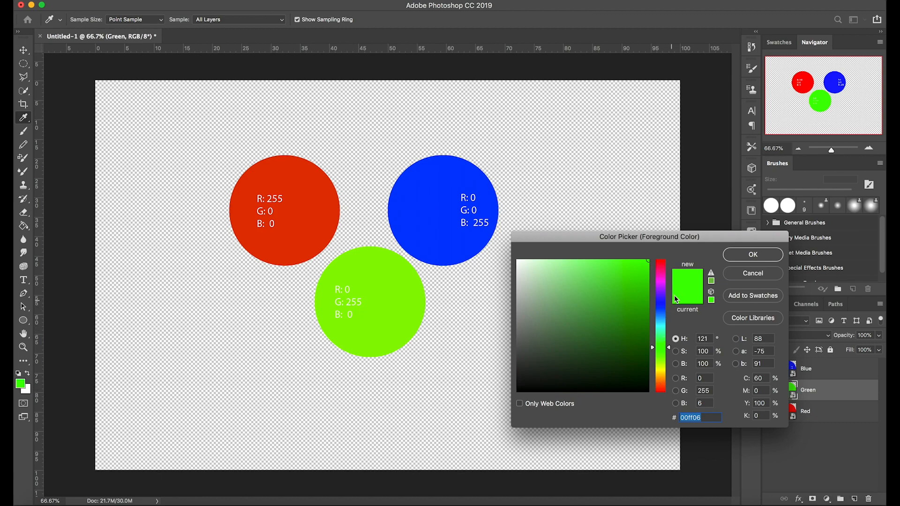
click(711, 390)
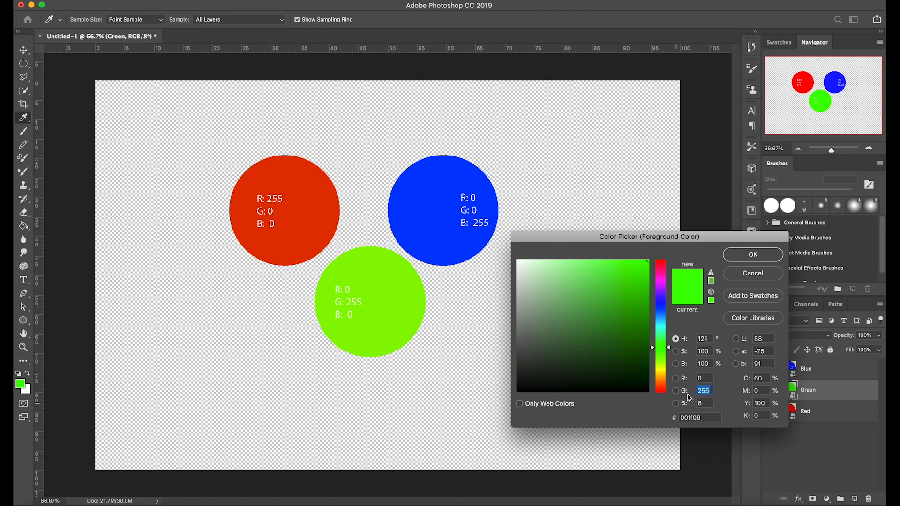
key(Tab)
text(0)
key(Escape)
key(v)
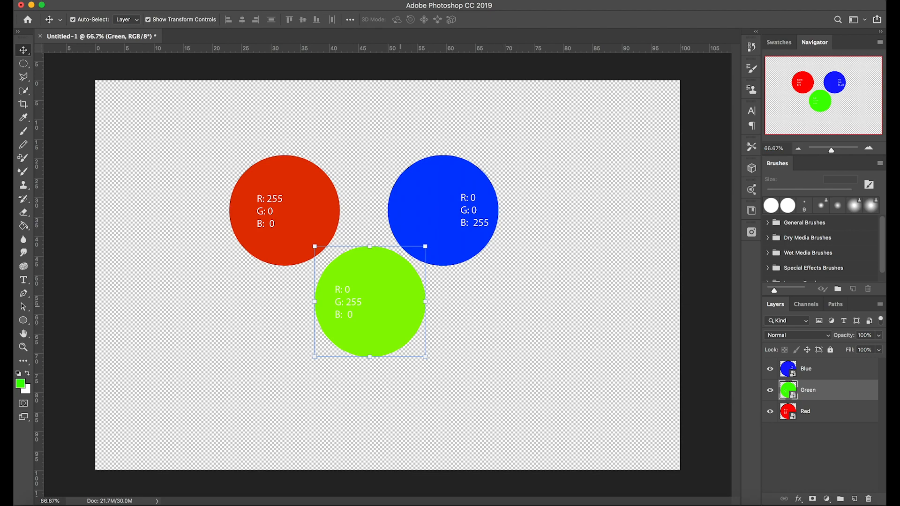
- Move the green circle slightly lower and set the Blue layer's blend mode to Screen
drag(399, 279, 395, 309)
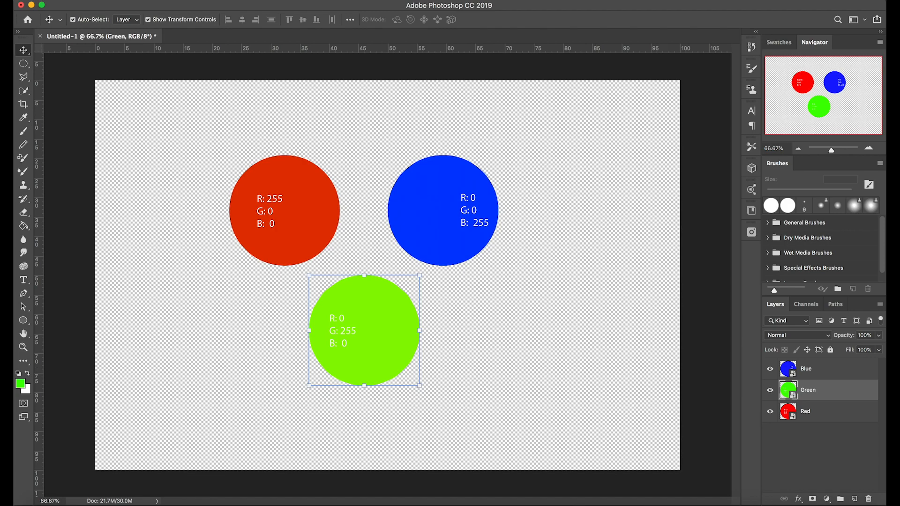
click(805, 369)
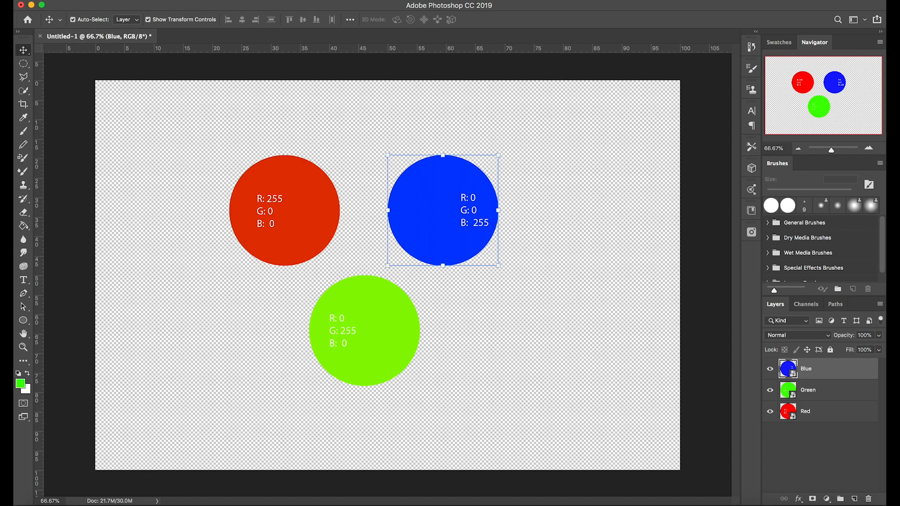
click(809, 335)
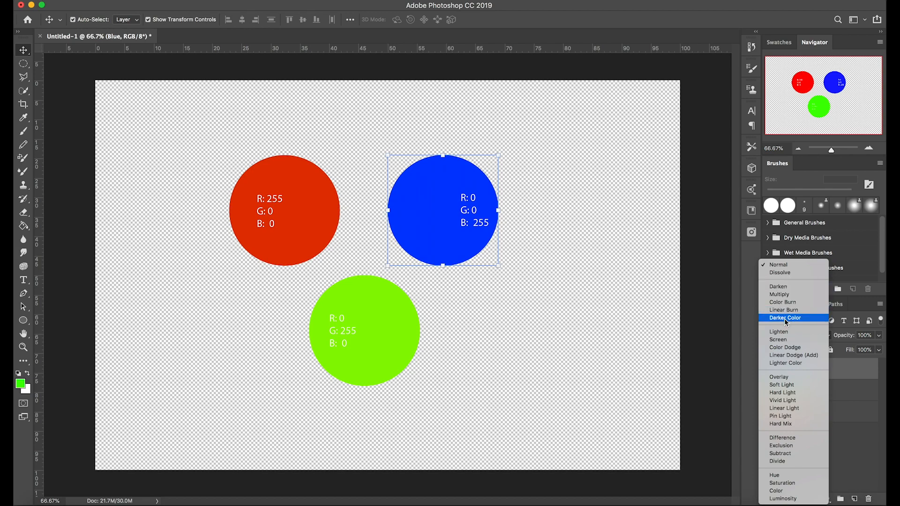
click(785, 341)
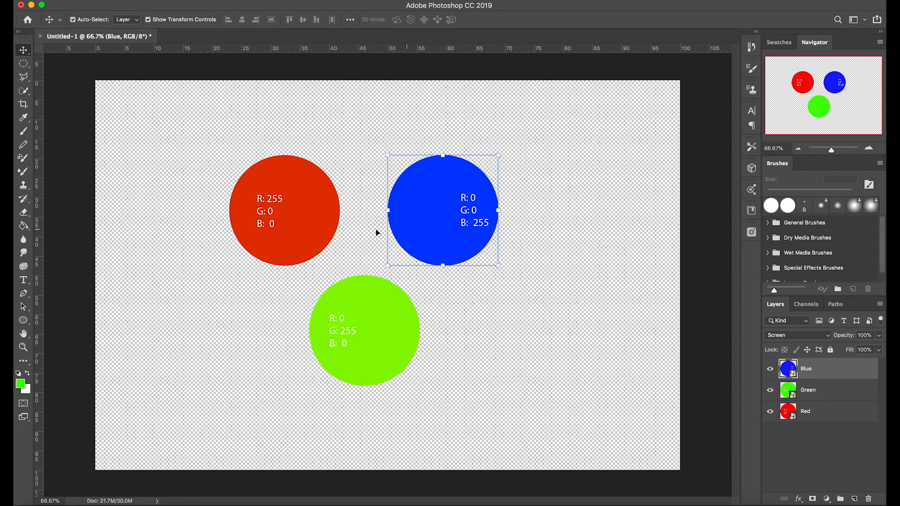
- Move the red circle onto the blue one, and shift the blue circle closer to widen their overlap
drag(316, 229, 409, 228)
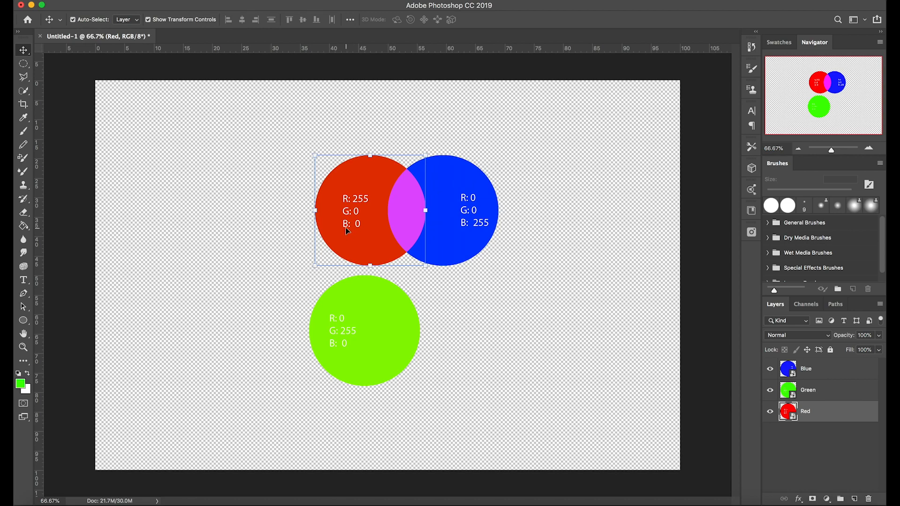
drag(345, 229, 348, 230)
mouse_move(474, 237)
mouse_down()
mouse_move(456, 230)
mouse_move(462, 238)
mouse_up()
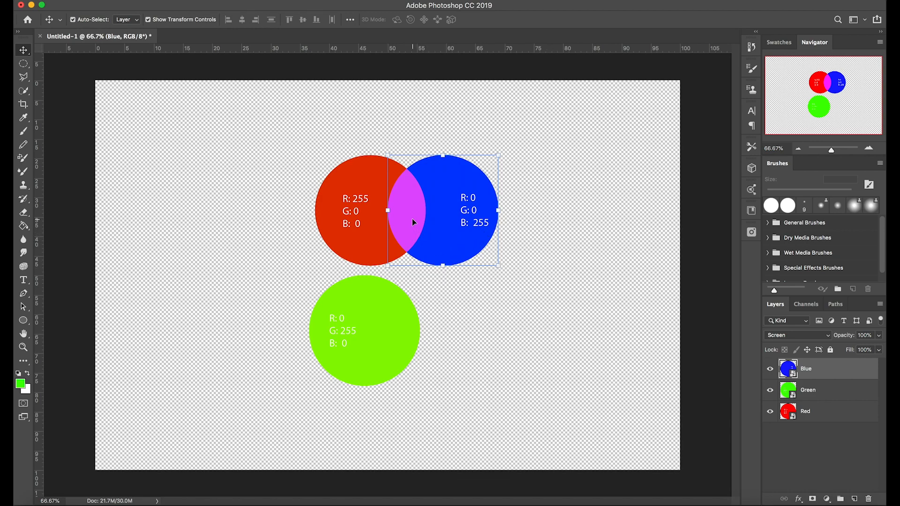
drag(412, 218, 402, 217)
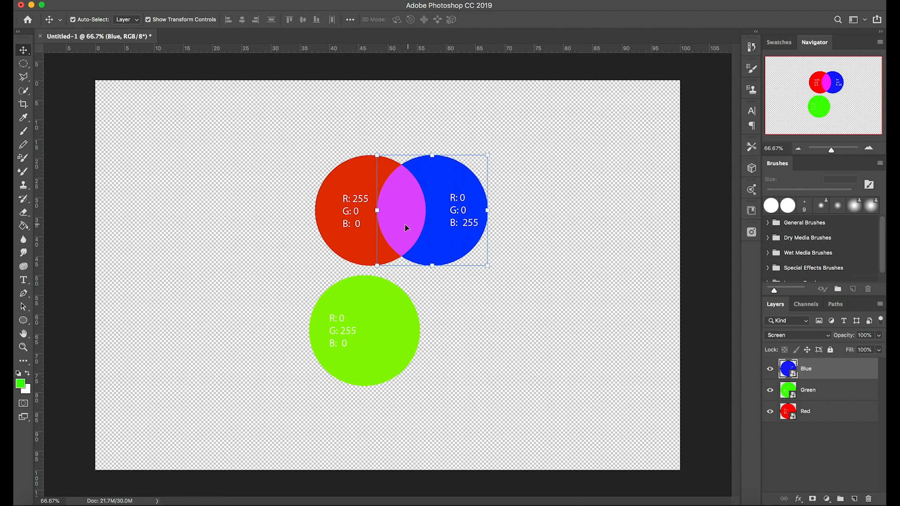
- Sample the red-blue overlap in the foreground Color Picker to read its RGB values, and close it without applying the color
click(21, 386)
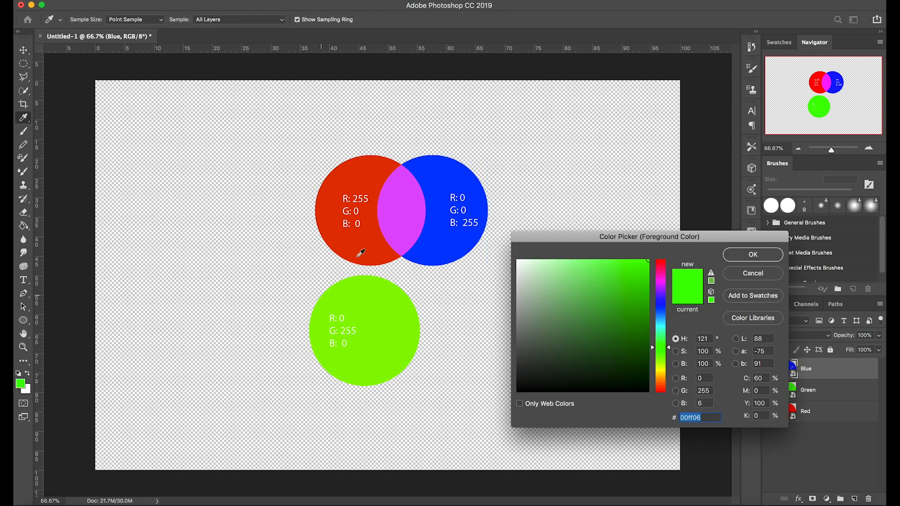
click(403, 206)
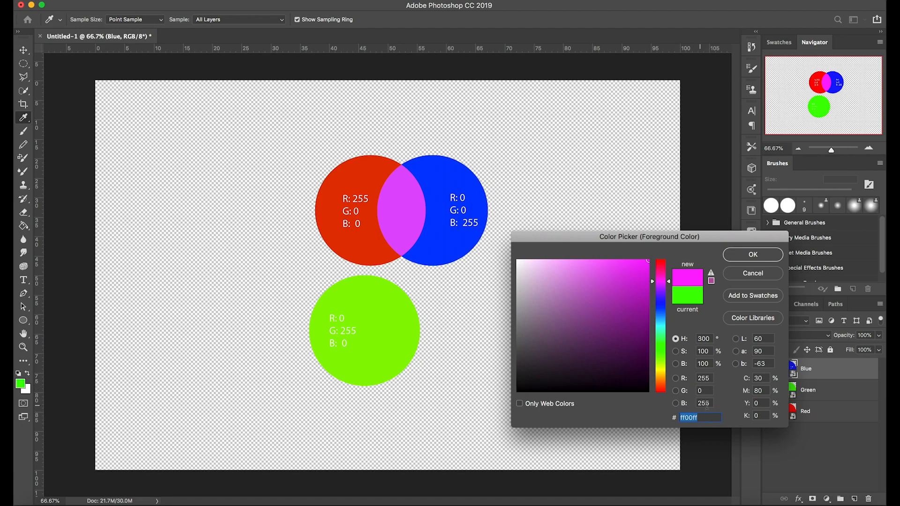
click(754, 274)
key(v)
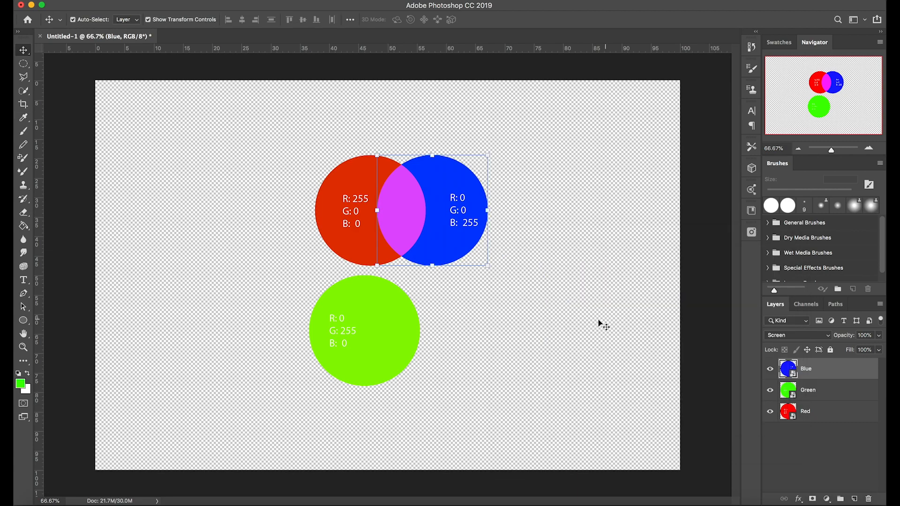
- Set the Green layer's blend mode to Screen and move the green circle over the lower part of the blue circle
click(791, 393)
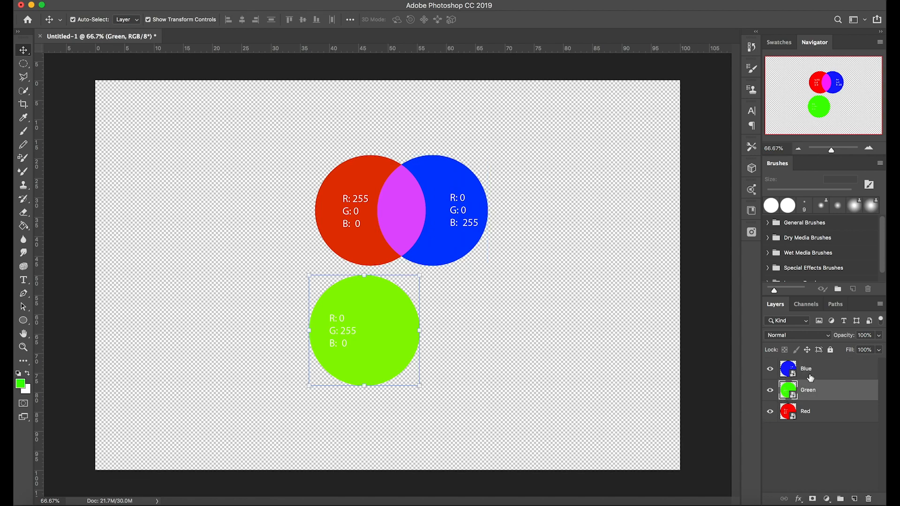
click(807, 335)
click(794, 409)
drag(379, 359, 468, 314)
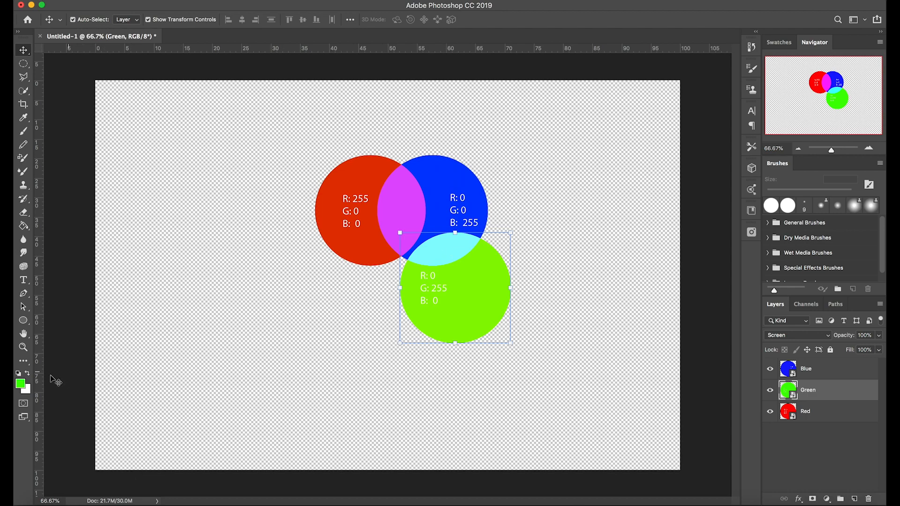
- Sample the blue-green overlap in the foreground Color Picker to read its RGB values, and close it without applying the color
click(20, 384)
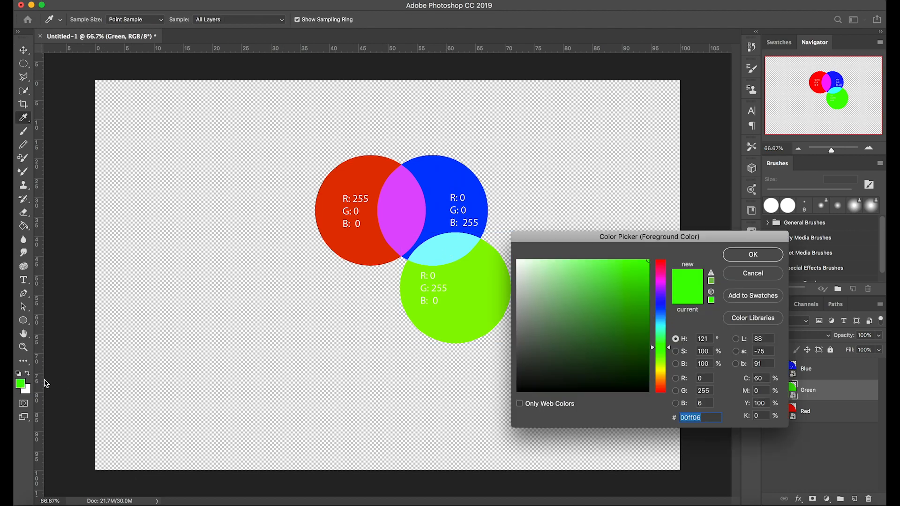
click(451, 246)
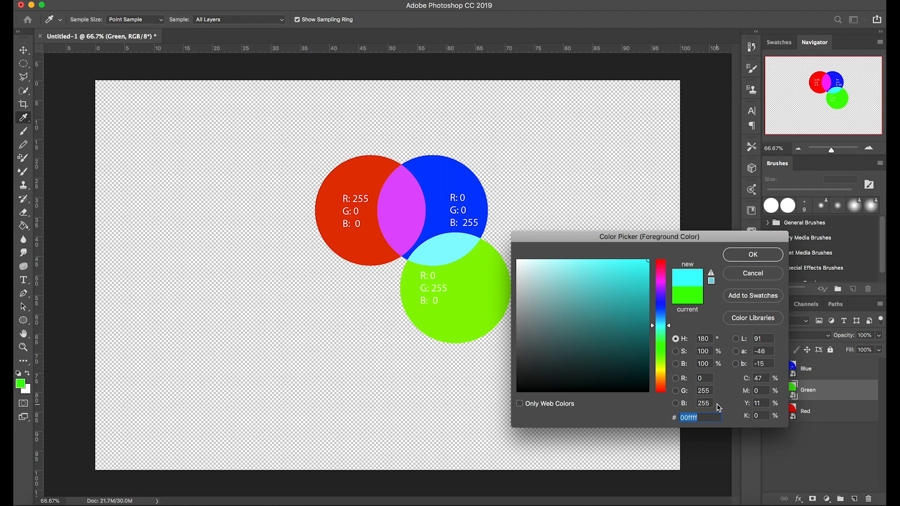
click(755, 275)
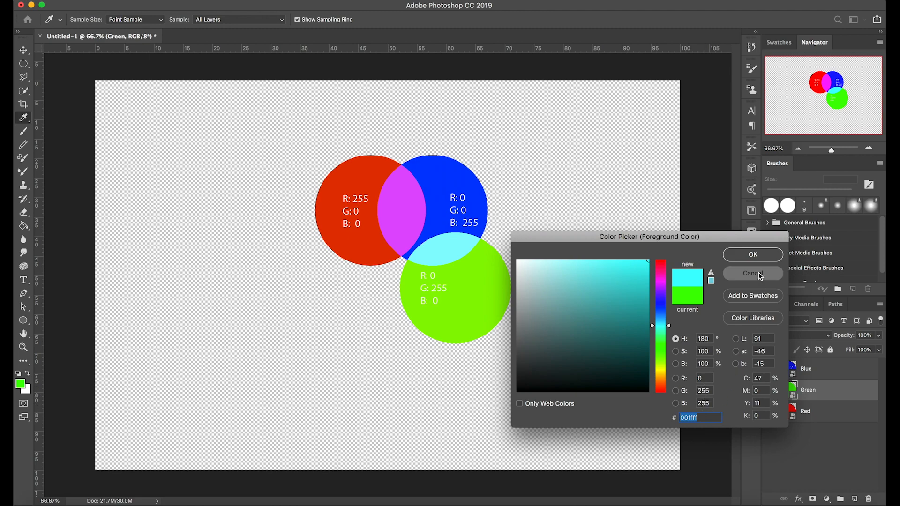
key(v)
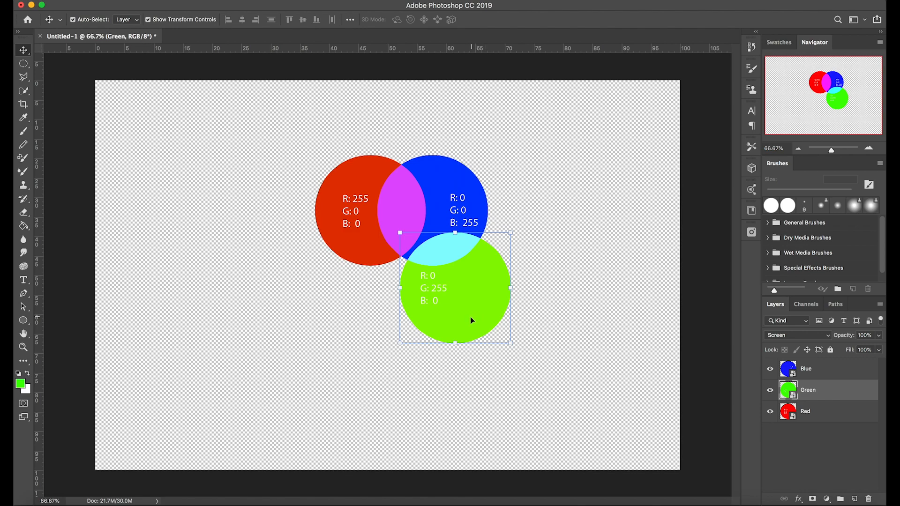
- Center the green circle below red and blue so all three overlap, and check the central overlap's RGB values without changing the foreground color
drag(470, 317, 418, 304)
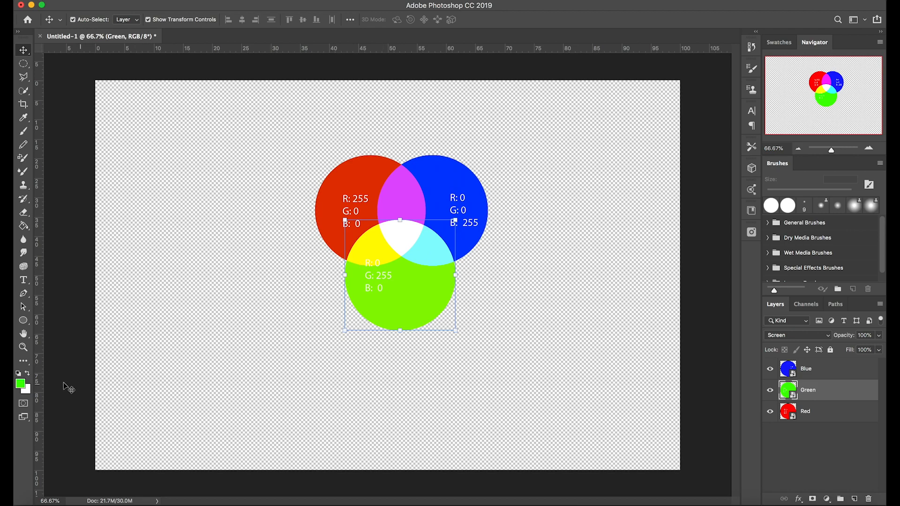
click(20, 384)
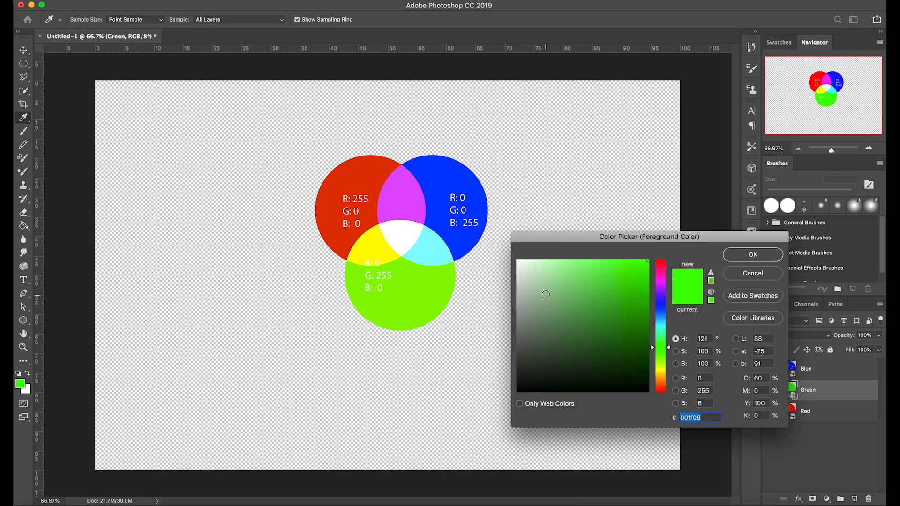
click(404, 233)
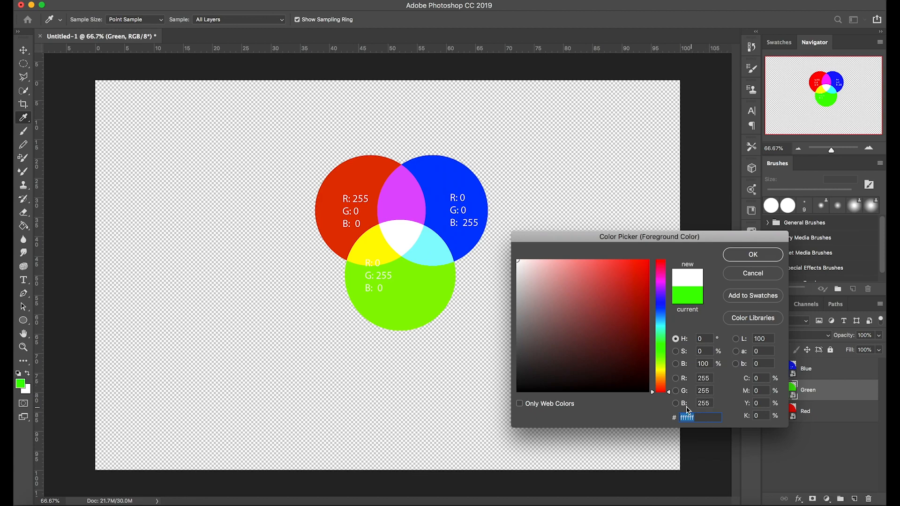
click(752, 274)
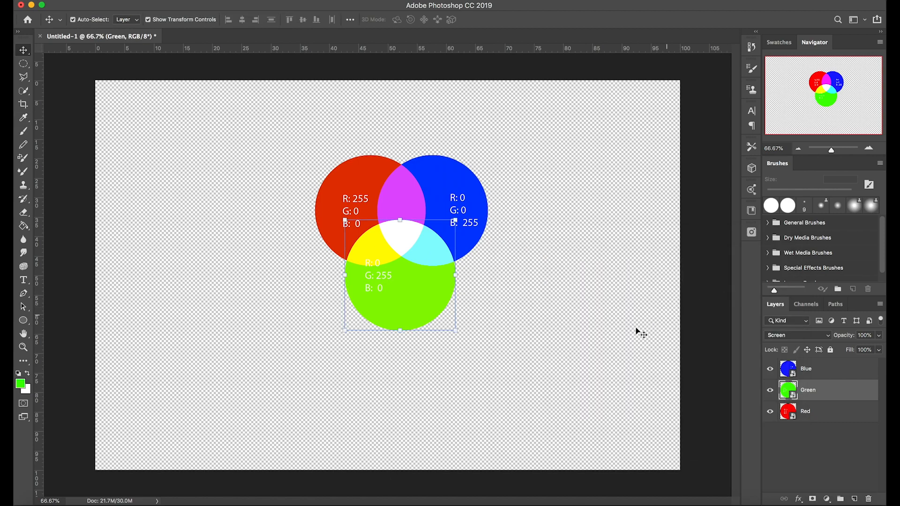